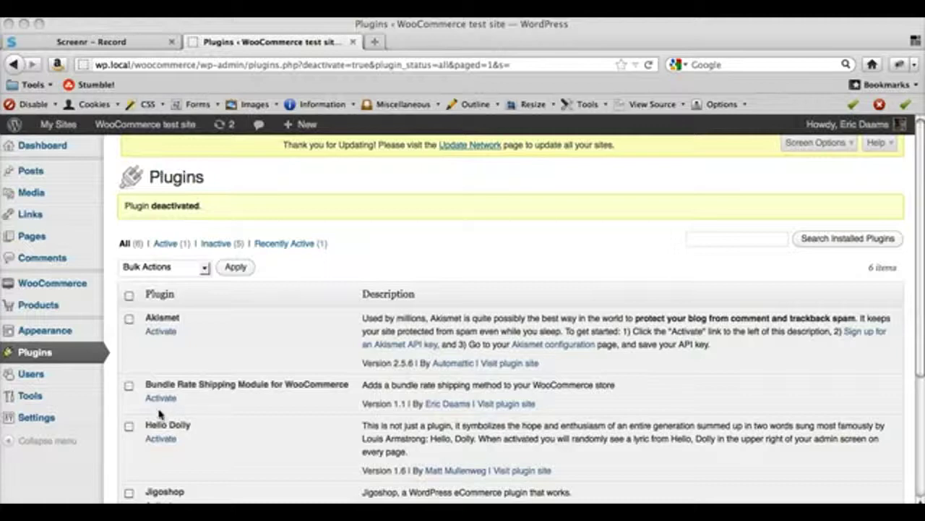
Step: Activate the Bundle Rate Shipping Module for WooCommerce plugin and open the WooCommerce shipping settings
left_click(160, 398)
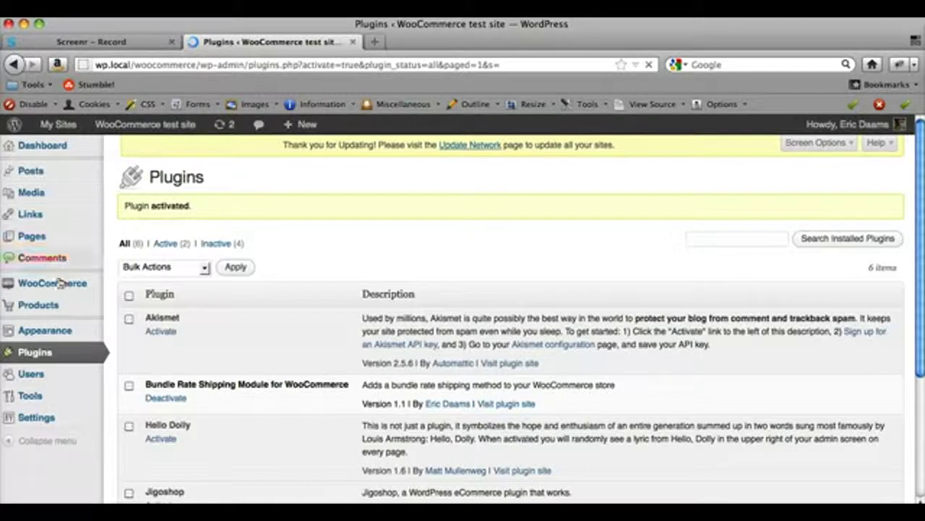
mouse_move(59, 286)
left_click(120, 289)
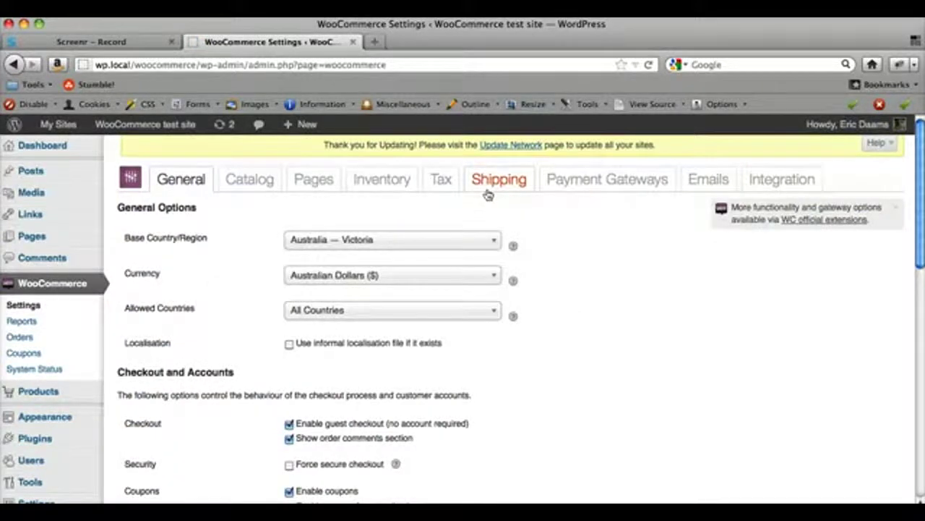
left_click(488, 192)
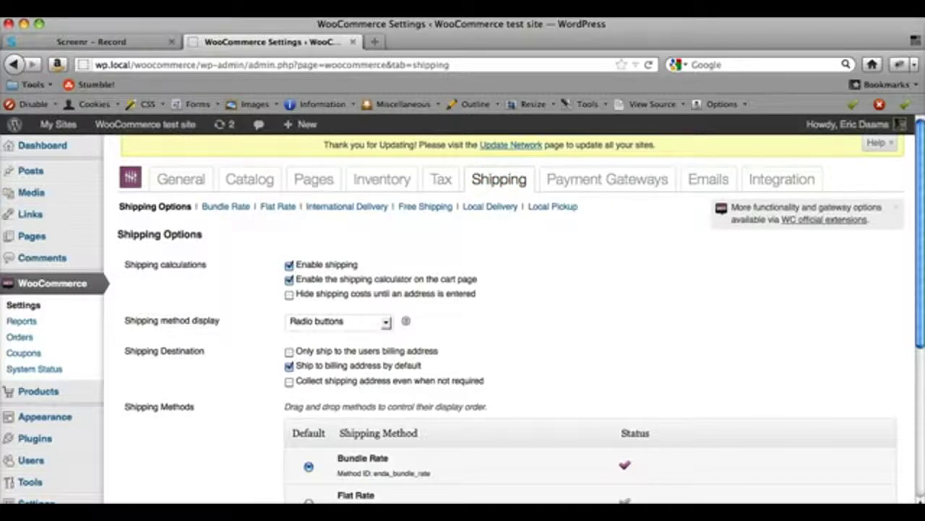
Step: Look over the general shipping options and open the Bundle Rate method's settings
scroll(923, 196, "down", 5)
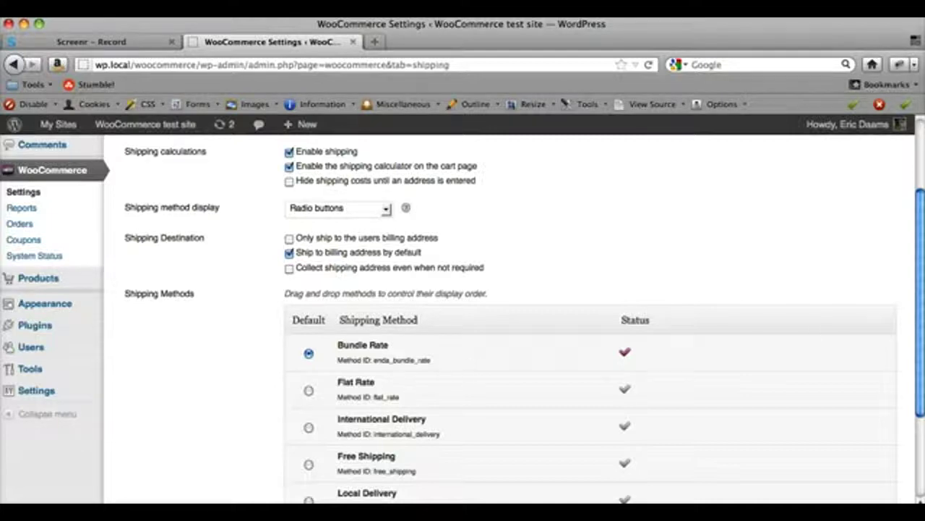
scroll(916, 320, "up", 5)
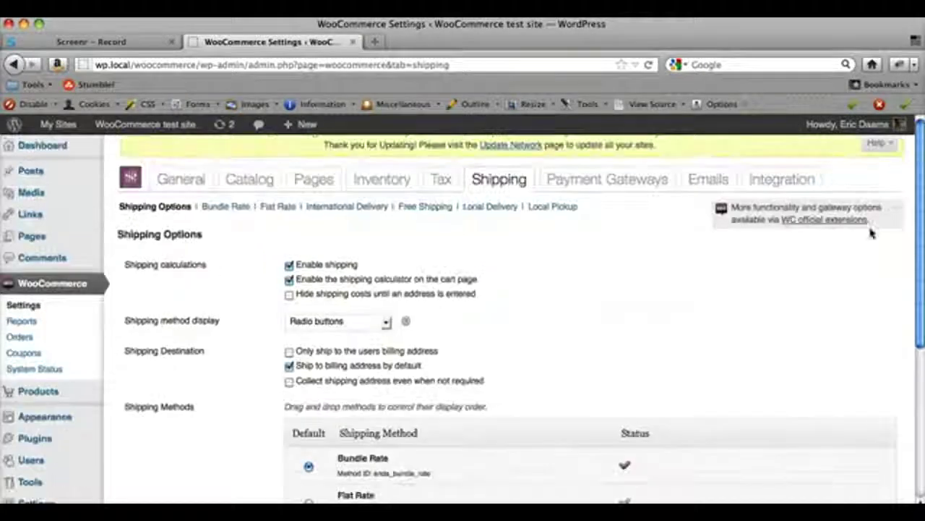
left_click(225, 207)
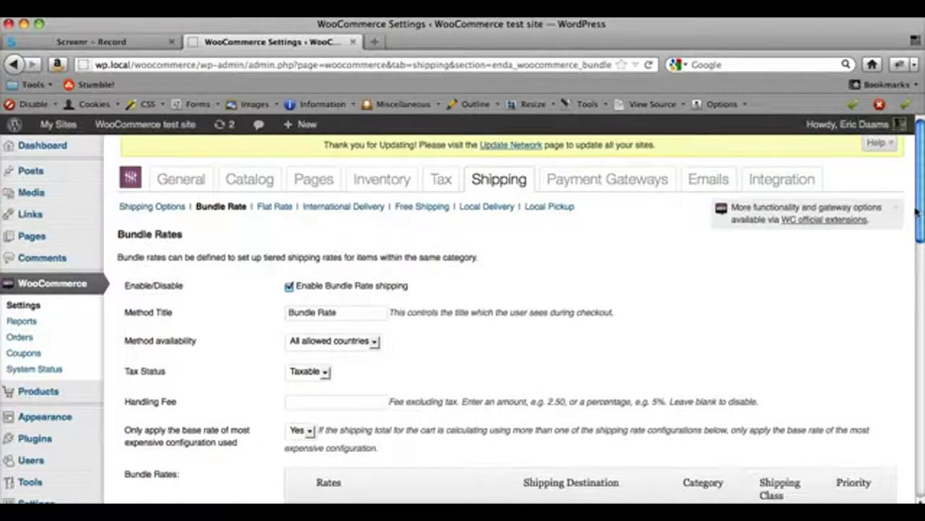
Step: Examine the Bundle Rate options and the existing rate configurations for Books and DVDs, including their destinations and per-product costs
left_click_drag(917, 211, 921, 246)
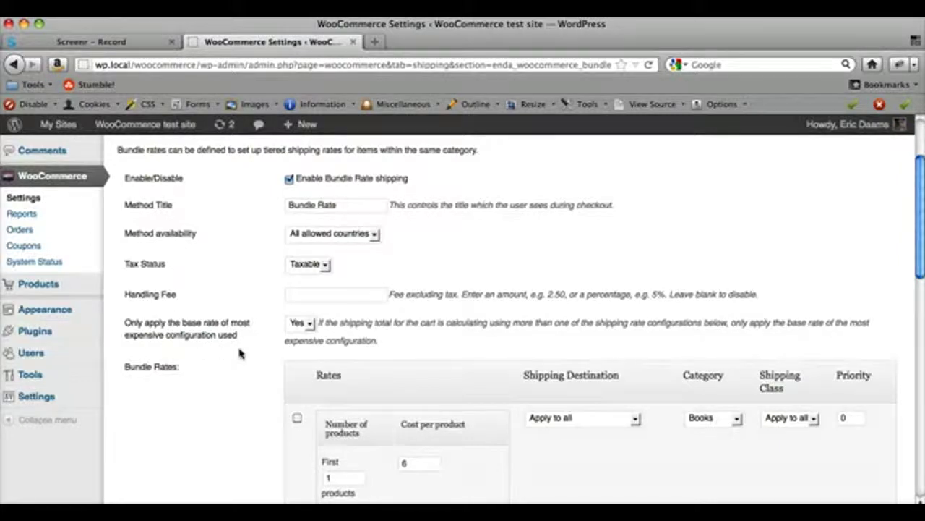
left_click_drag(920, 237, 919, 290)
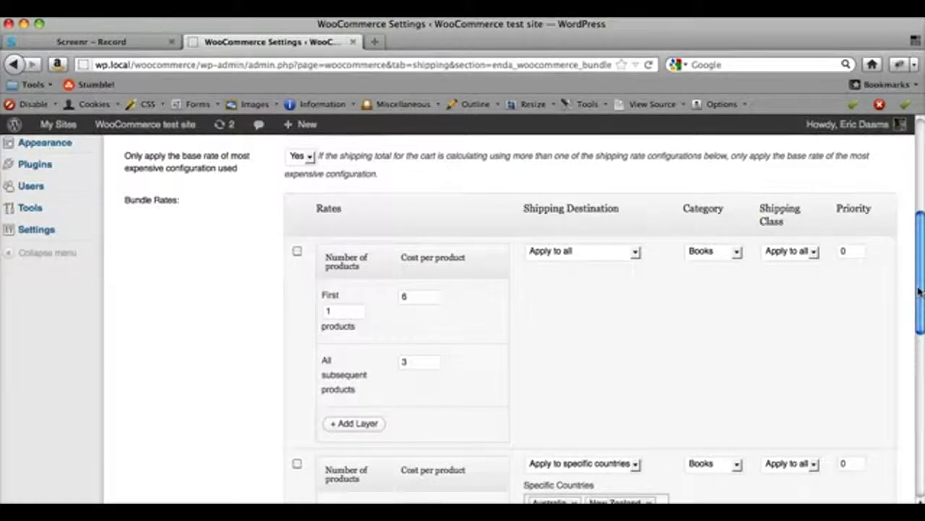
left_click_drag(920, 291, 920, 309)
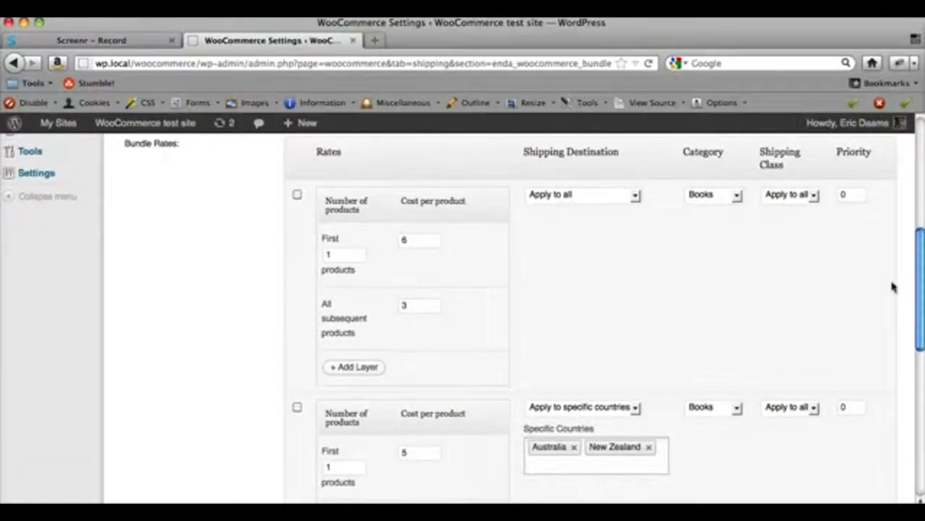
mouse_move(921, 289)
left_mouse_down()
mouse_move(922, 373)
mouse_move(921, 290)
left_mouse_up()
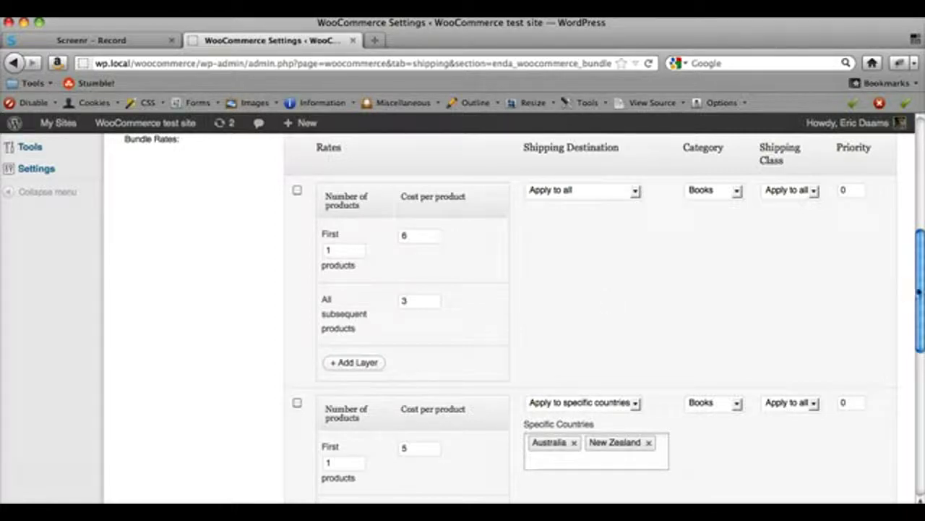
left_click_drag(918, 293, 922, 367)
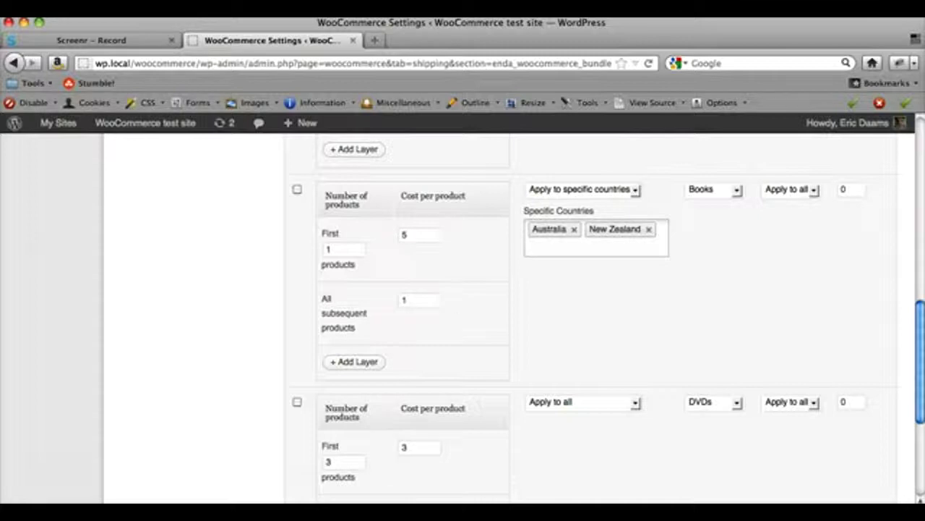
scroll(921, 346, "up", 5)
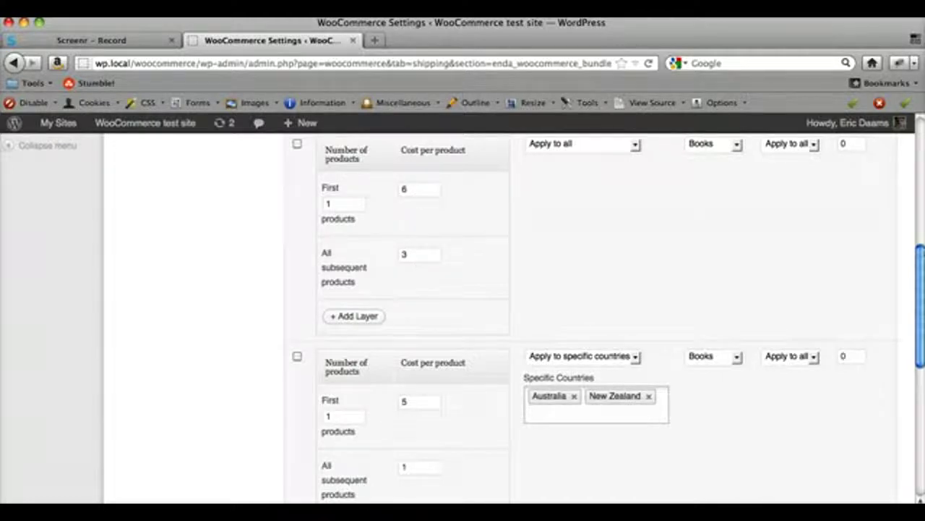
scroll(922, 308, "down", 4)
scroll(921, 308, "down", 2)
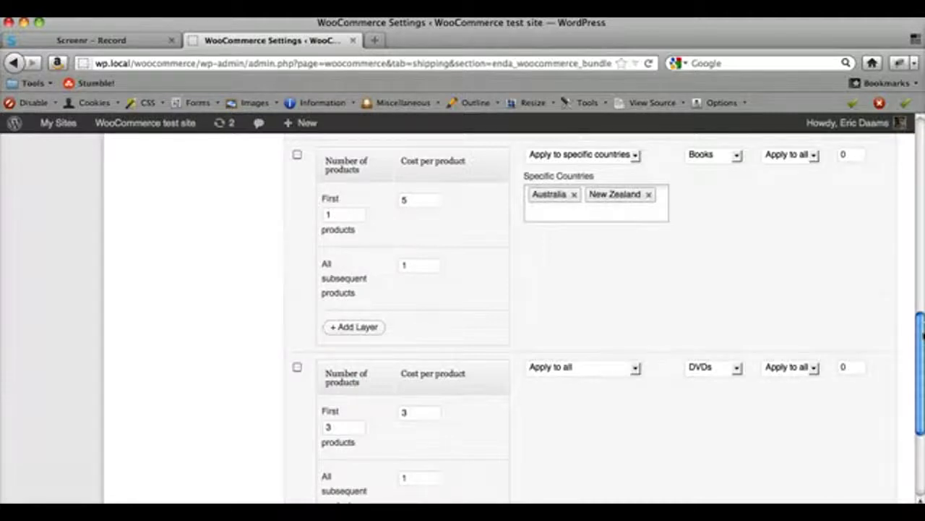
scroll(922, 334, "down", 1)
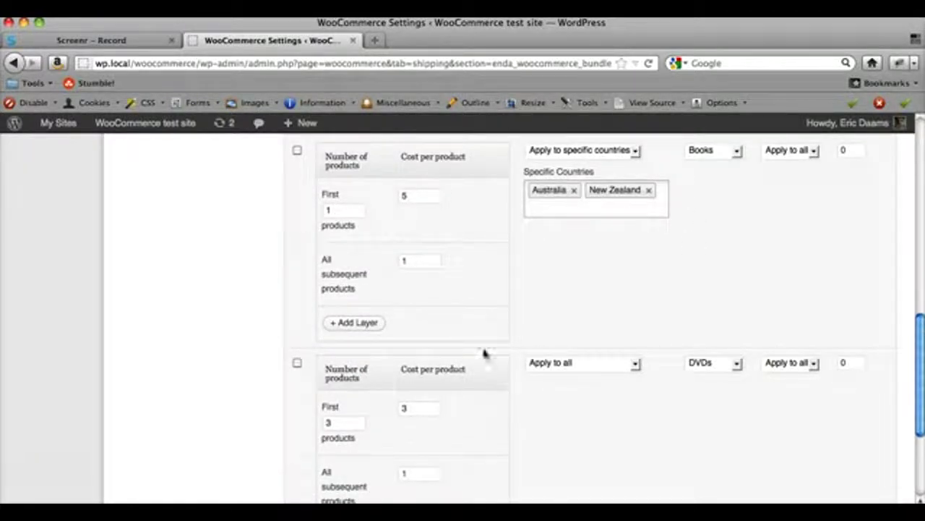
left_click_drag(919, 382, 919, 300)
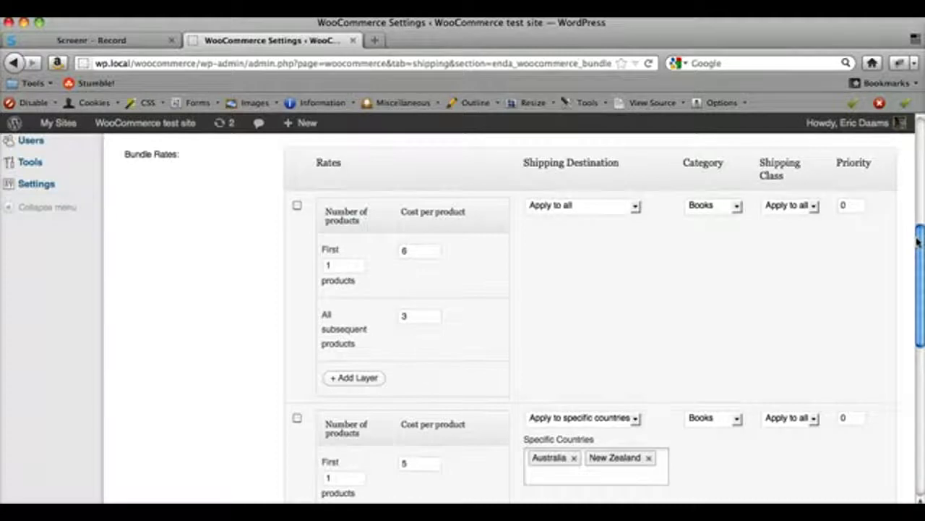
left_click_drag(919, 242, 919, 371)
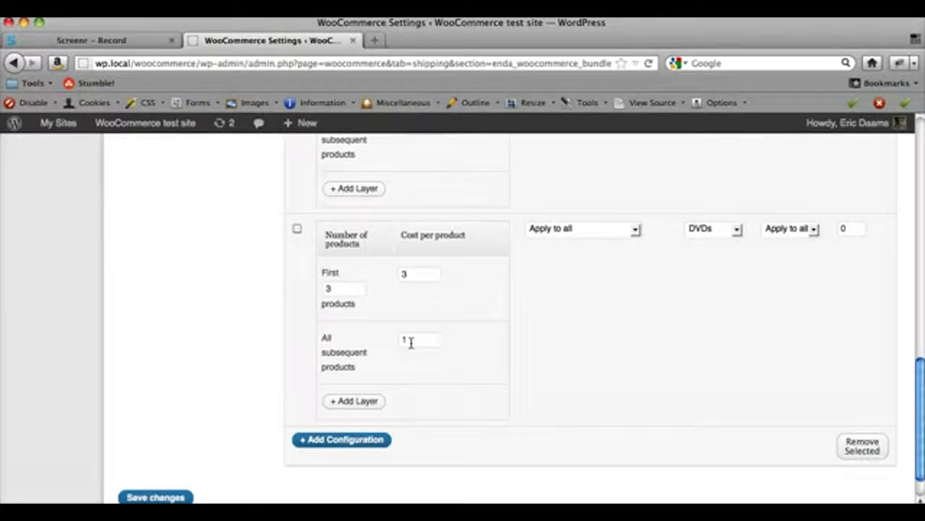
Step: Add a new bundle rate configuration and set its category to DVDs
left_click(344, 441)
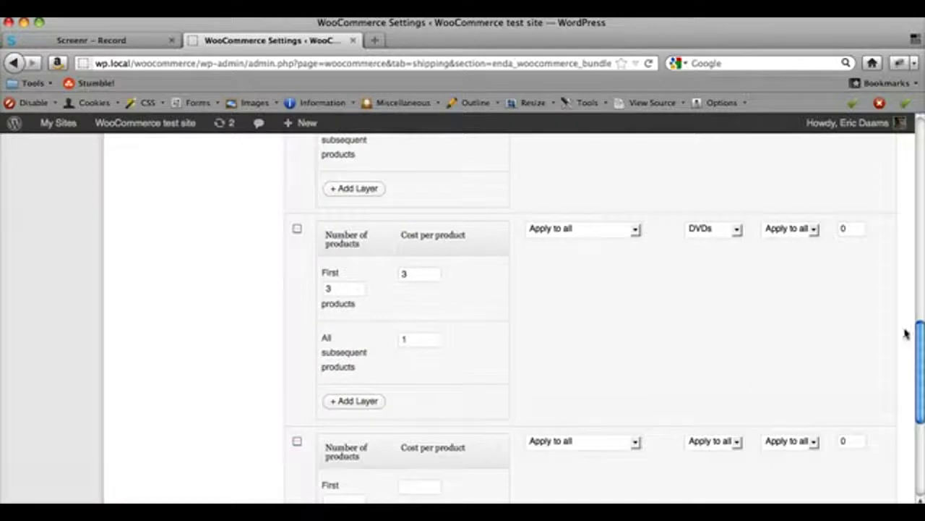
scroll(920, 352, "down", 5)
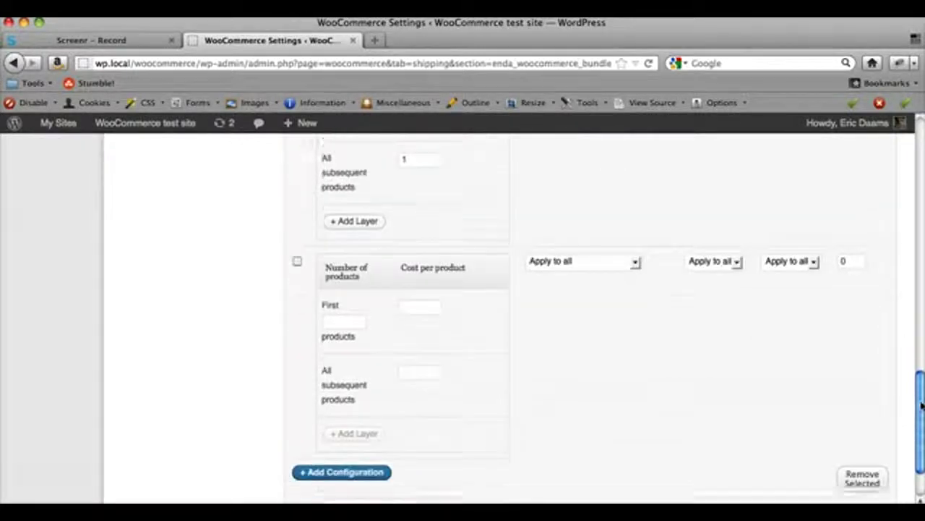
left_click(714, 251)
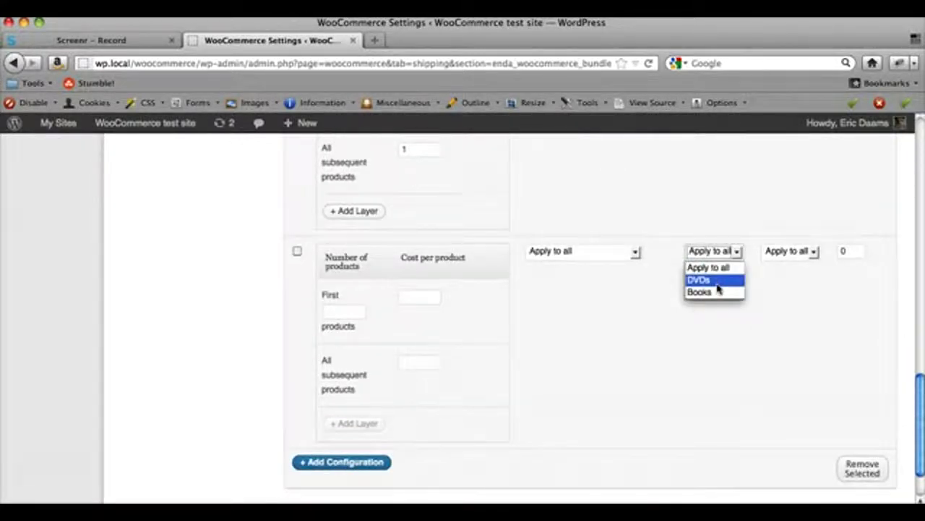
left_click(718, 288)
Step: Restrict the new DVDs configuration's shipping destination to the specific countries Australia and New Zealand
left_click(589, 253)
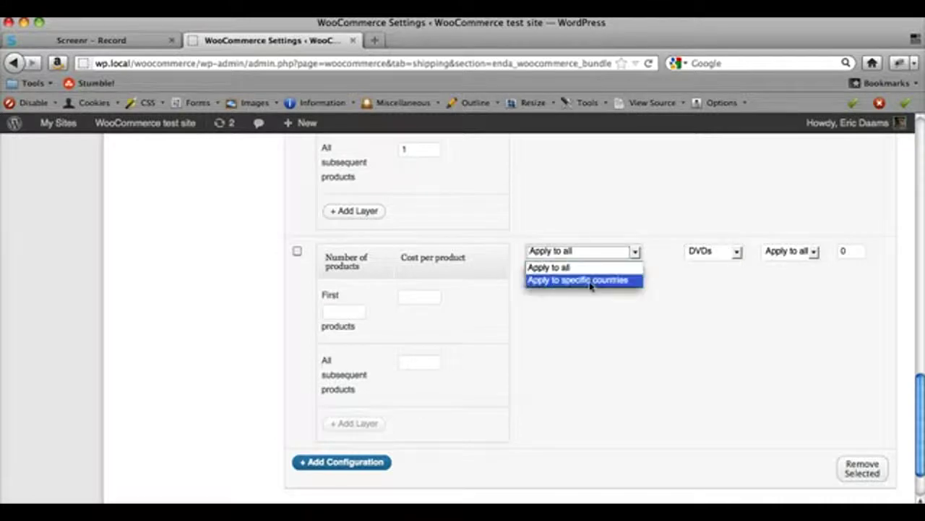
left_click(589, 281)
left_click(571, 291)
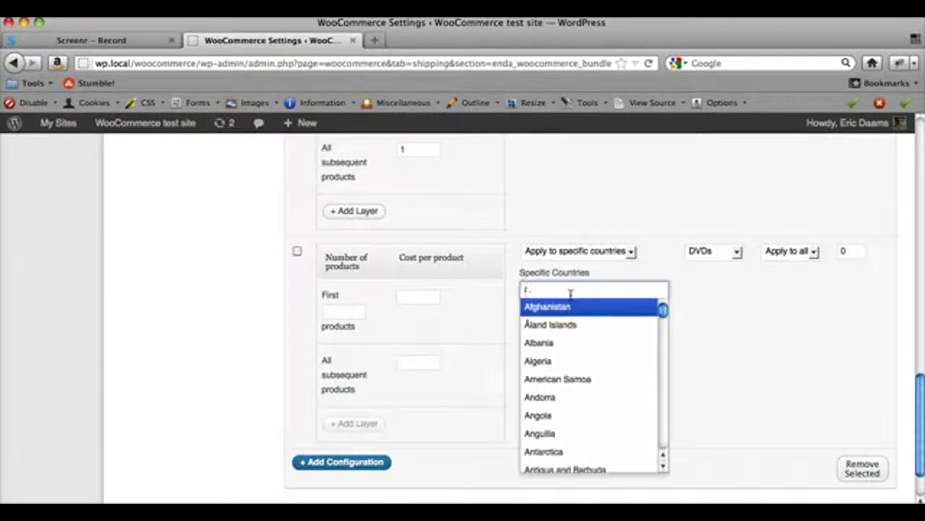
type("aus")
left_click(555, 307)
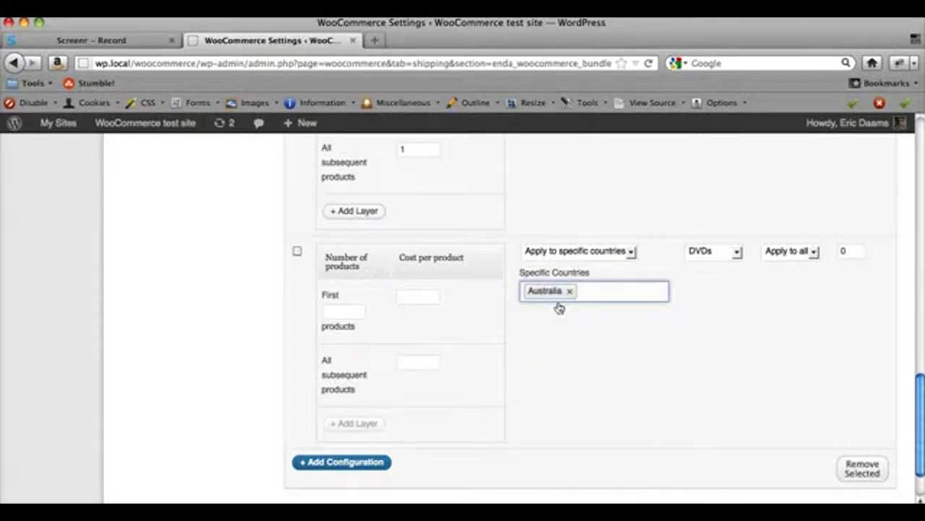
left_click(587, 289)
type("new")
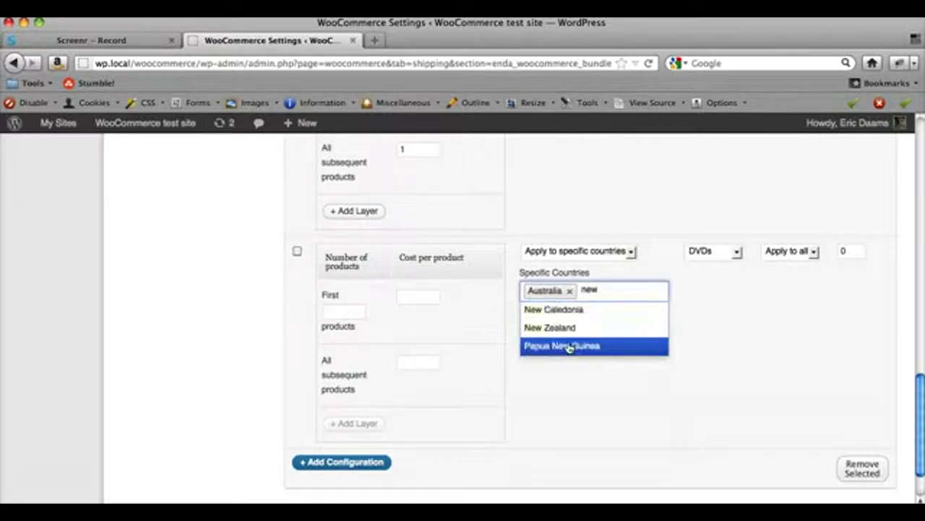
left_click(568, 328)
Step: Set the new configuration's cost to 3 for the first 1 product and 1 for all subsequent products
left_click(350, 313)
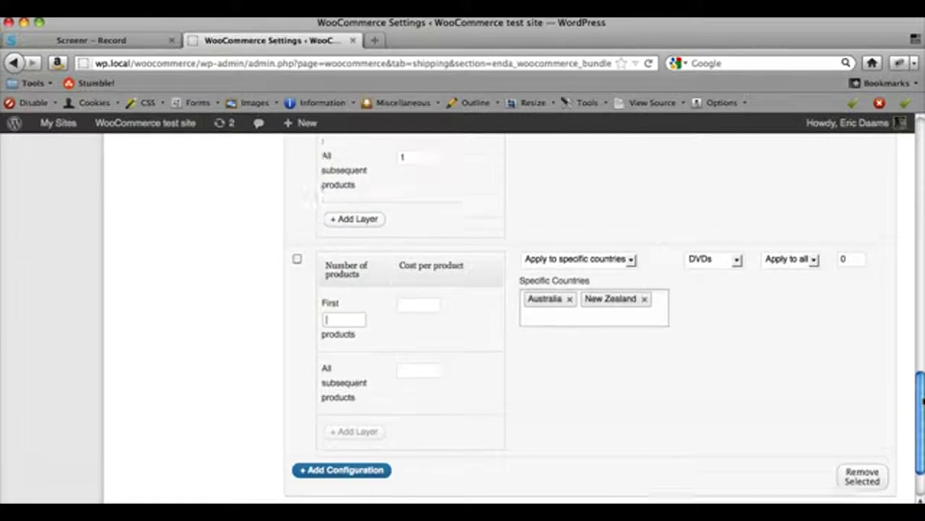
scroll(920, 398, "up", 1)
type("1")
key("Tab")
type("3")
key("Tab")
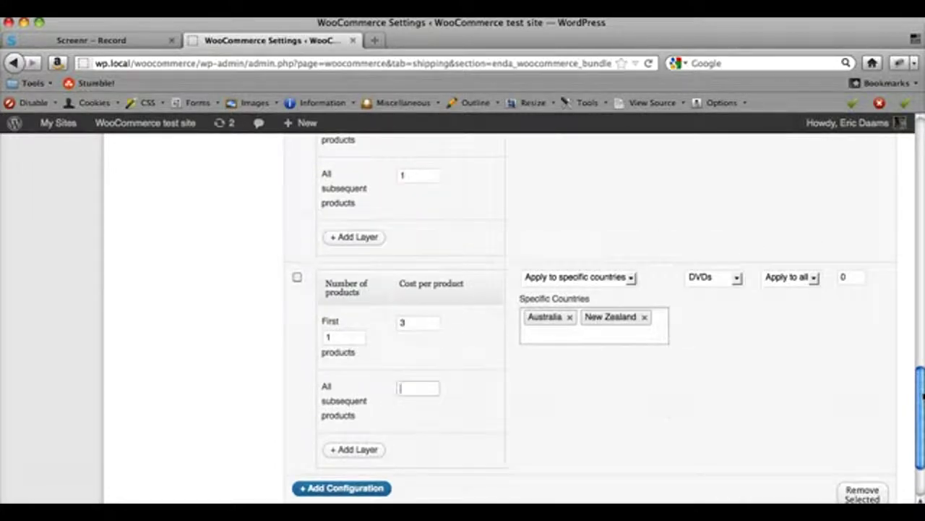
left_click(666, 411)
scroll(923, 433, "up", 3)
scroll(924, 433, "down", 3)
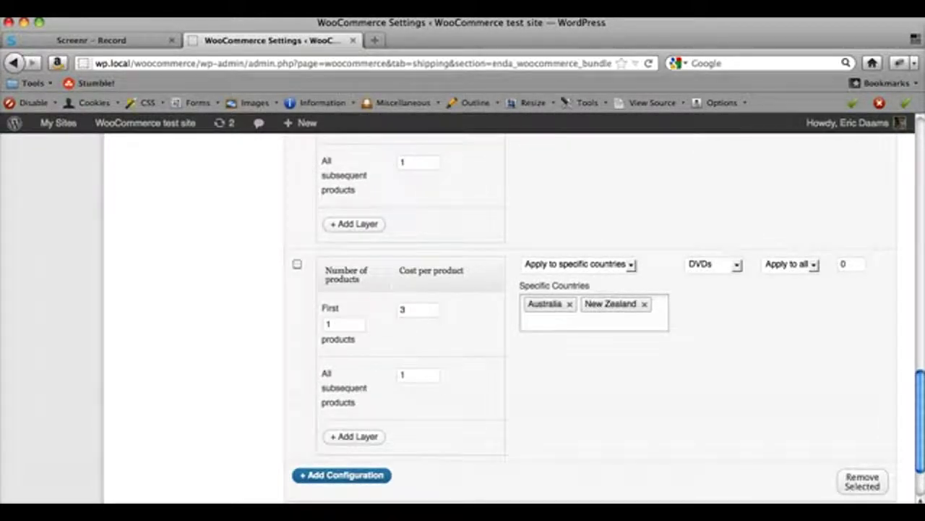
Step: Add a rate layer to the new DVDs configuration covering products 2 to 5 at a cost of 1 per product
left_click(352, 436)
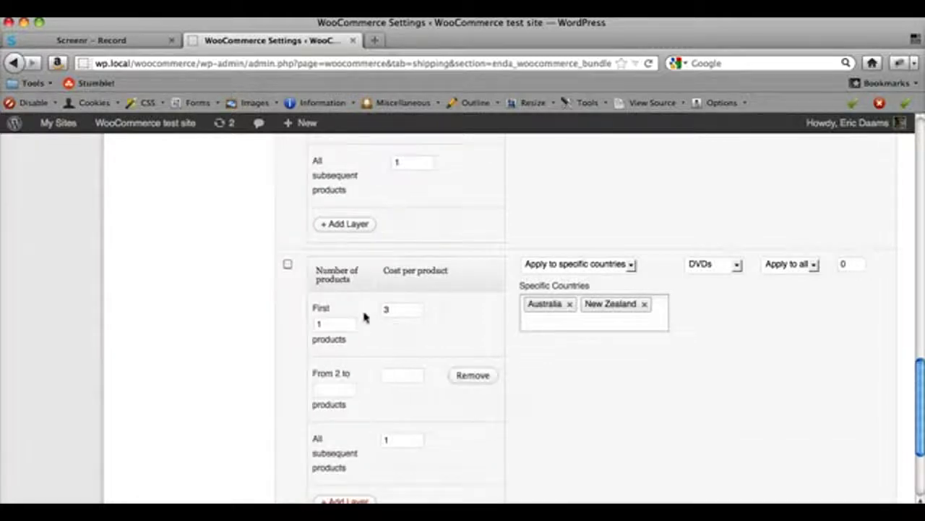
left_click(323, 390)
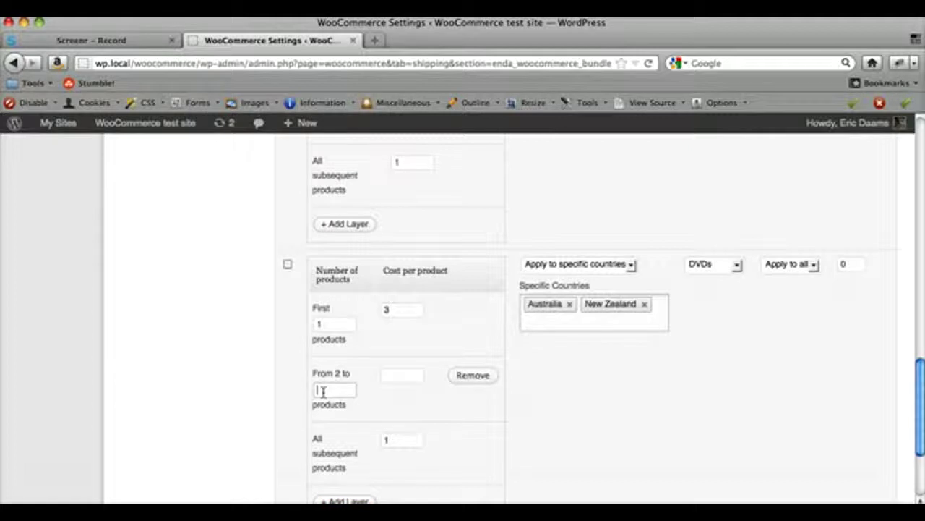
type("5")
key("Tab")
type("1")
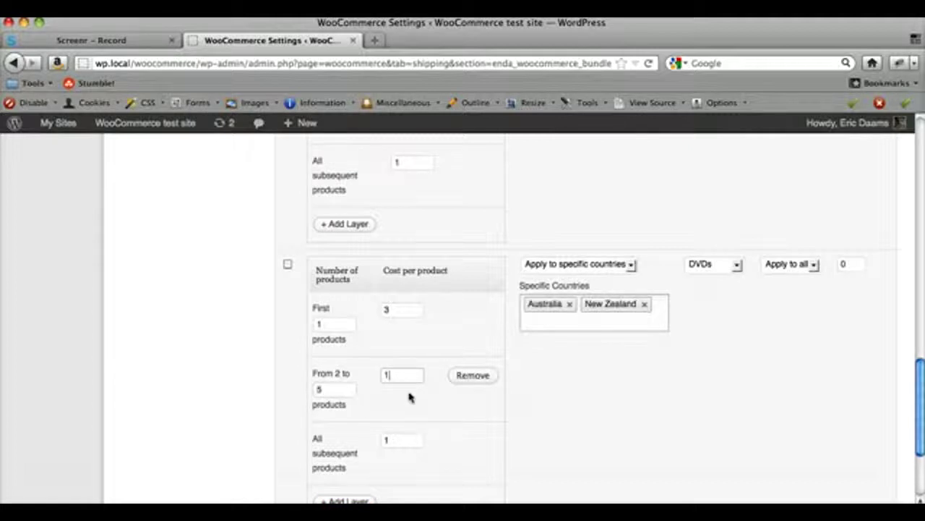
Step: Set the new configuration's cost for all subsequent products to 0 and save the Bundle Rate settings
left_click_drag(403, 442, 374, 441)
type("0")
left_click(655, 413)
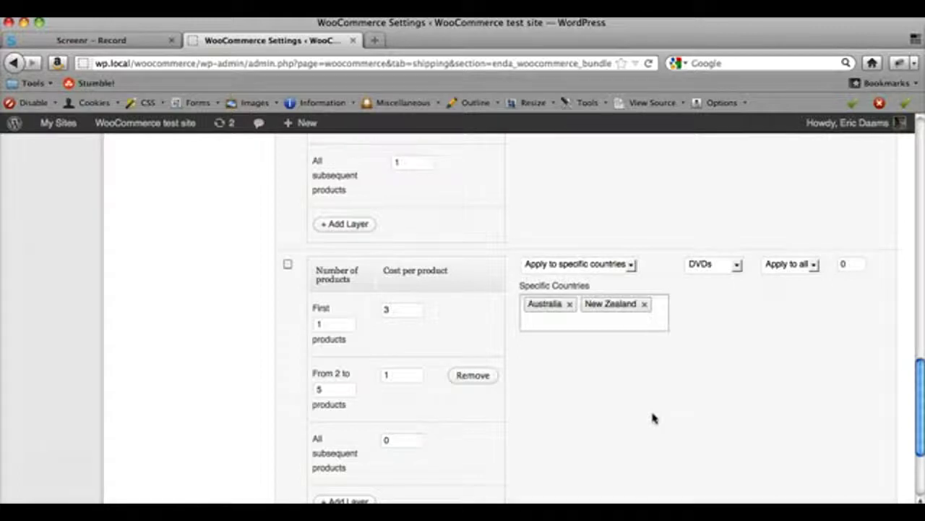
scroll(653, 418, "down", 3)
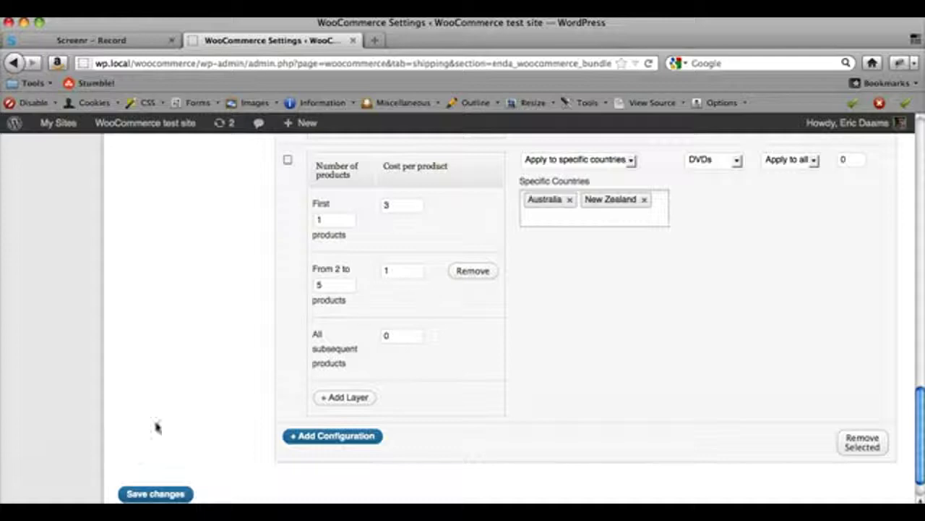
left_click(148, 495)
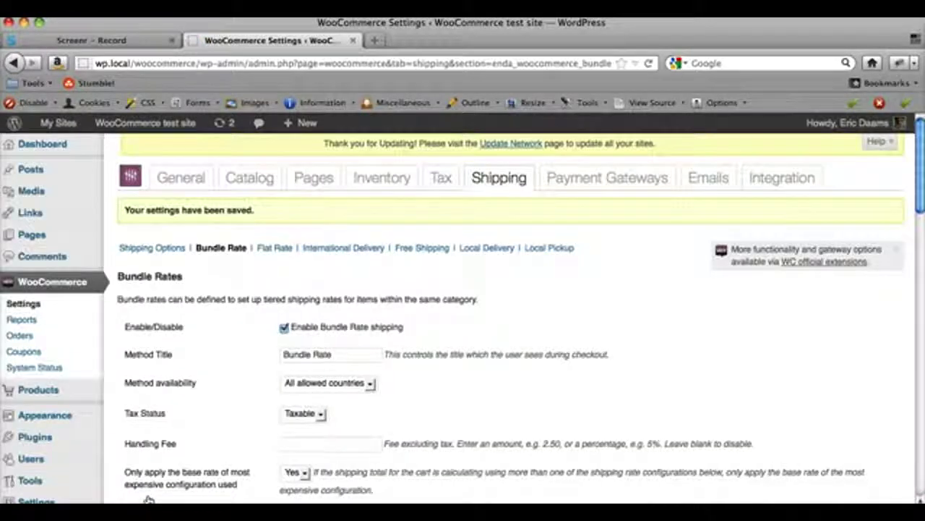
left_click_drag(921, 185, 920, 275)
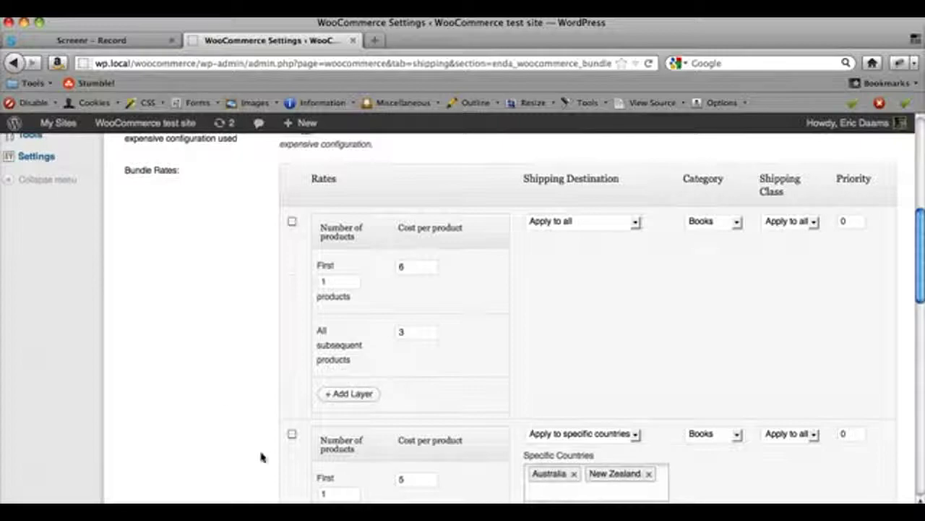